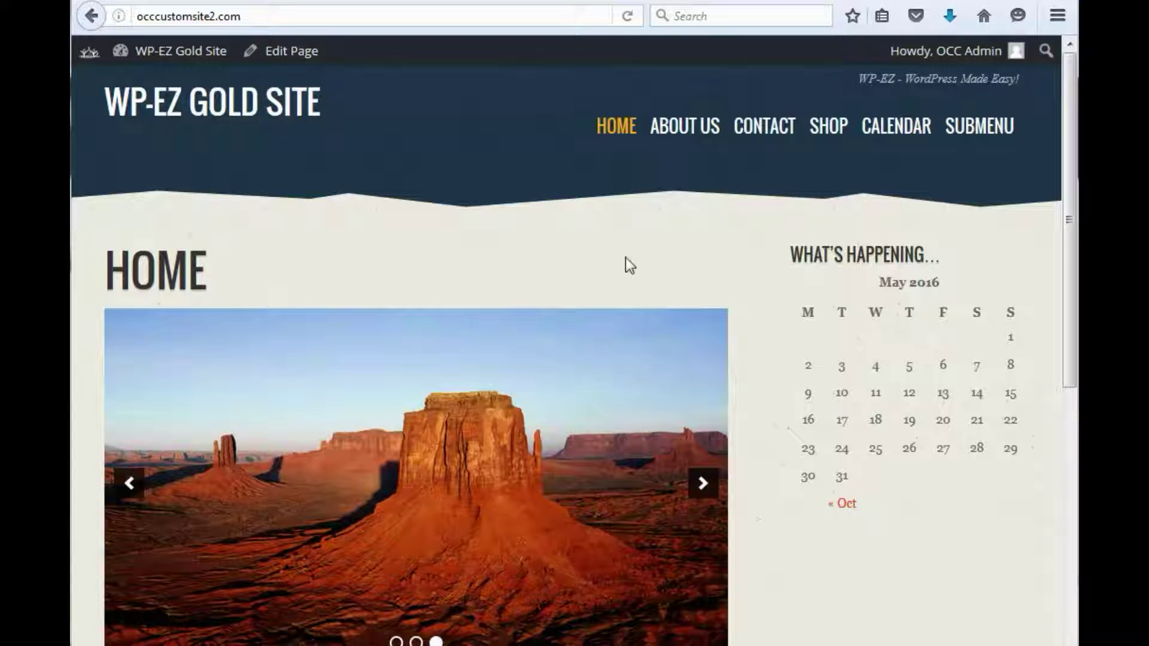
# Step: Open the All Pages list to show all 9 site pages, including Calendar, Checkout, Photos and Shop
pyautogui.click(675, 126)
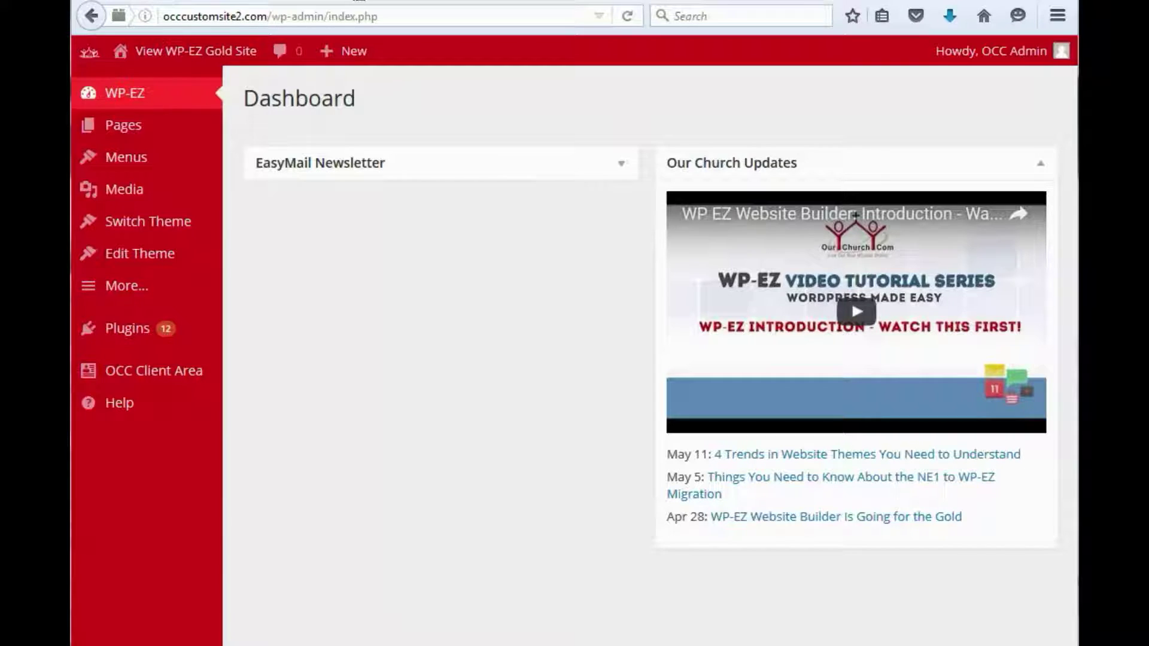
pyautogui.moveTo(134, 132)
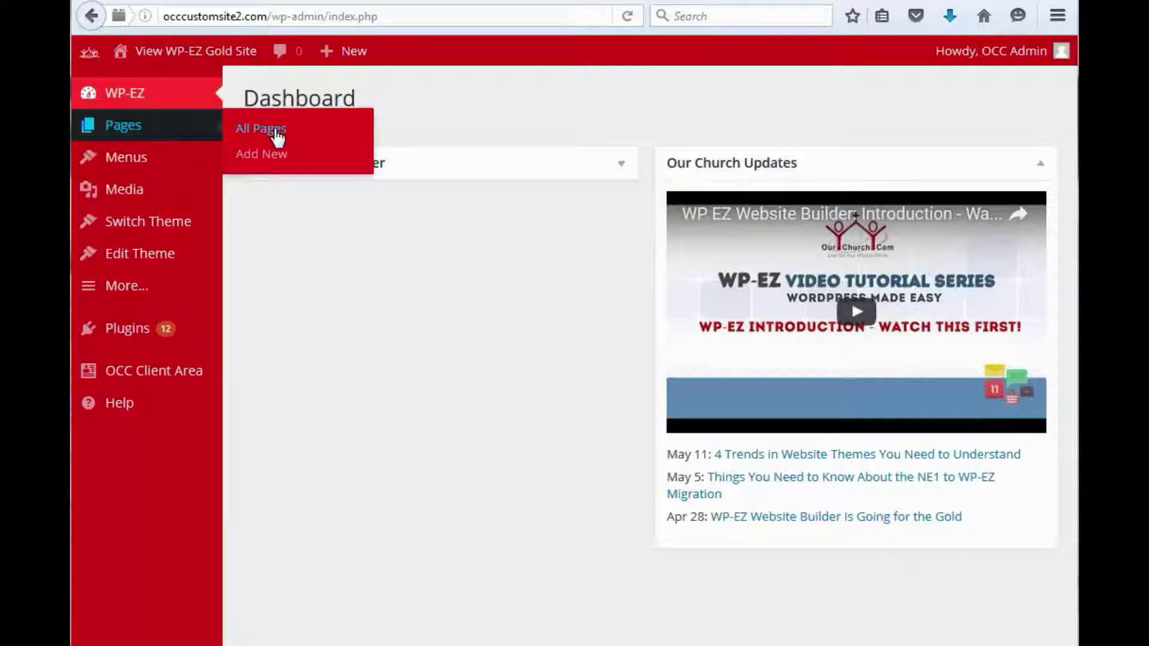
pyautogui.click(272, 133)
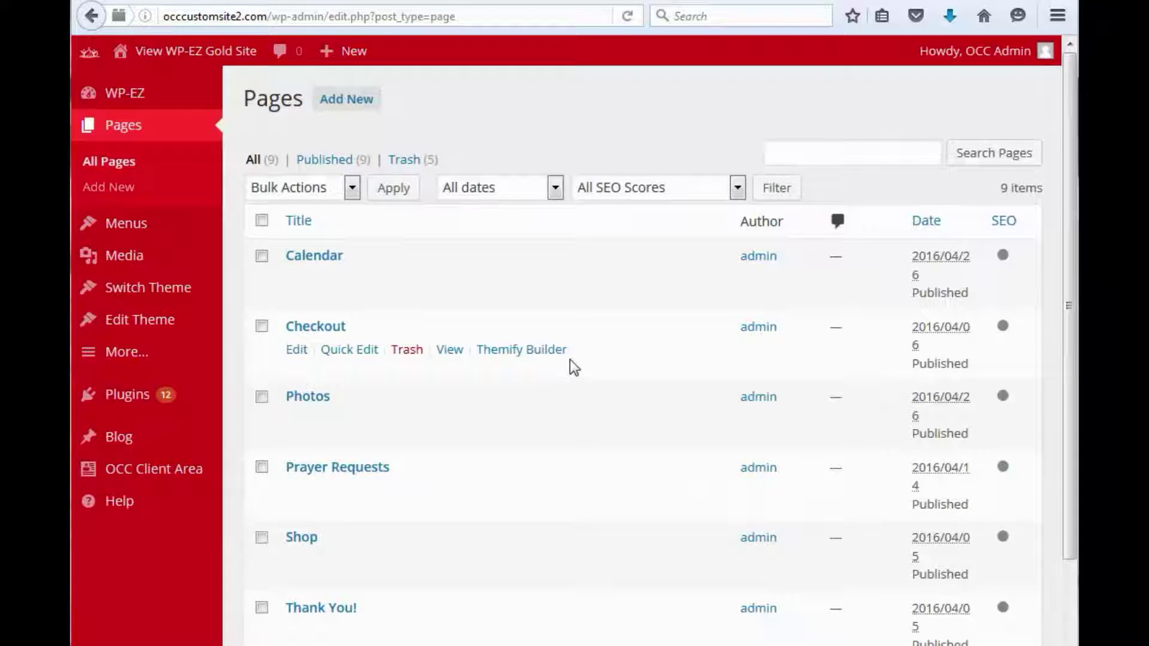
# Step: Change the About Us page's status to Draft, update it, and view the page
pyautogui.scroll(-4, 562, 353)
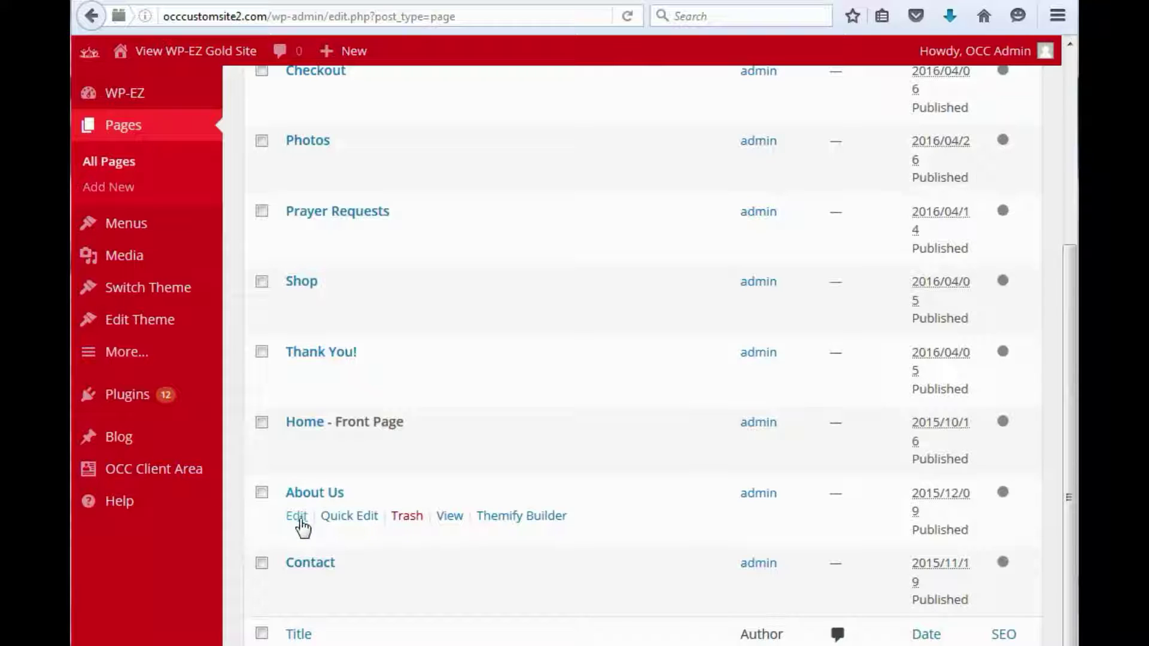
pyautogui.click(297, 517)
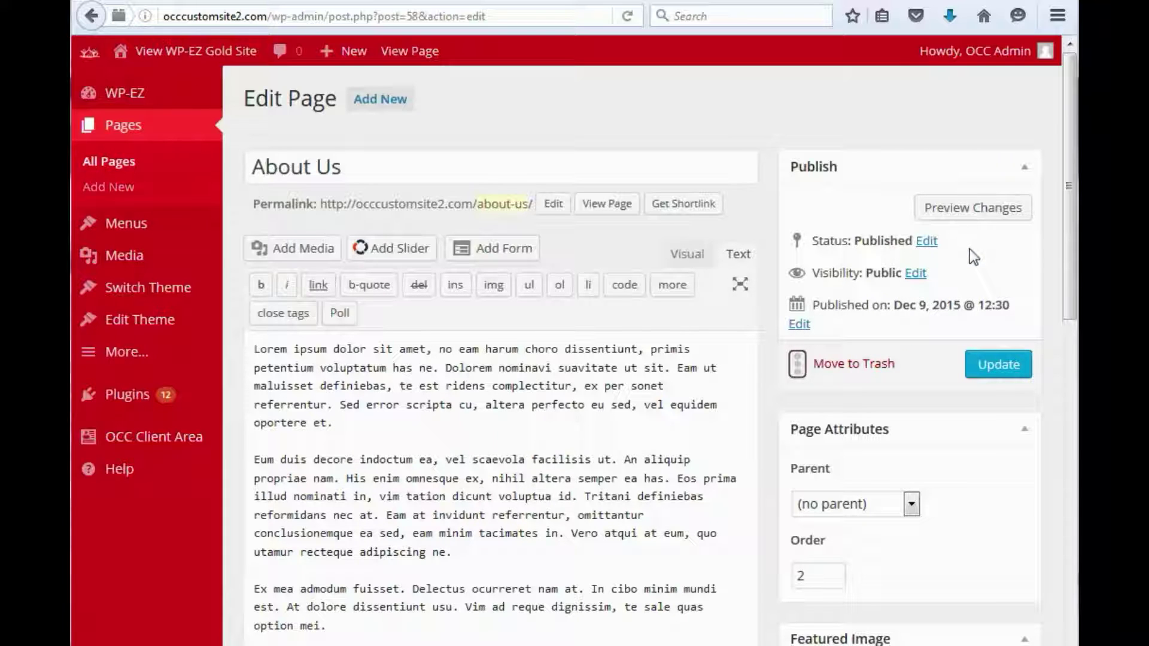
pyautogui.click(935, 242)
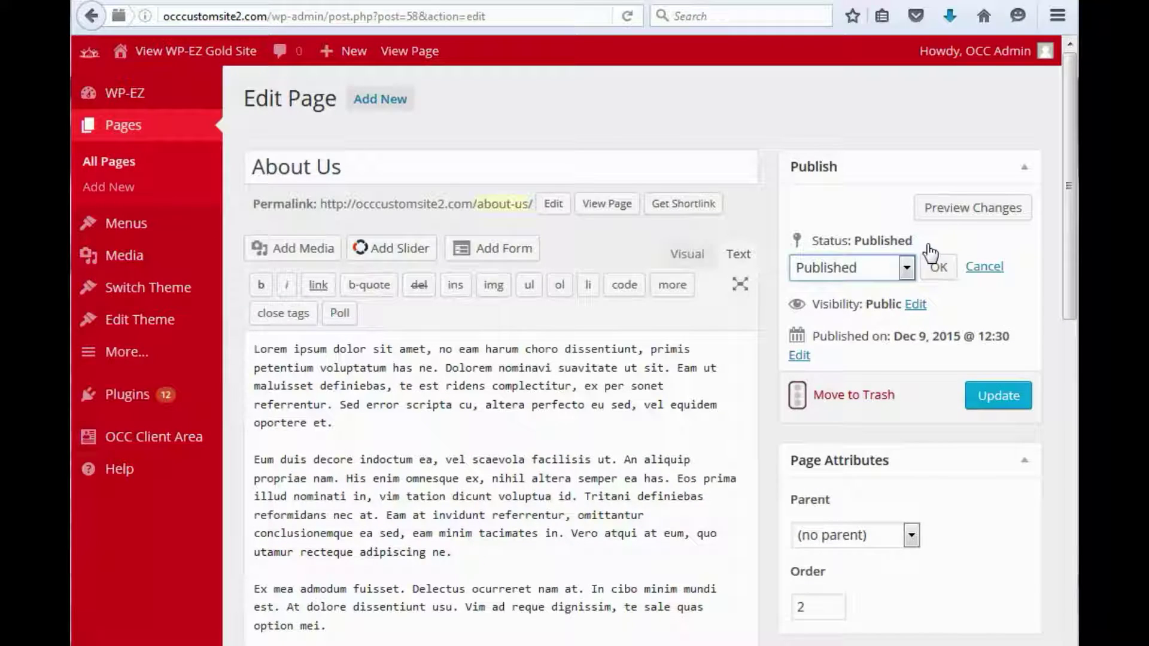
pyautogui.click(884, 270)
pyautogui.click(817, 329)
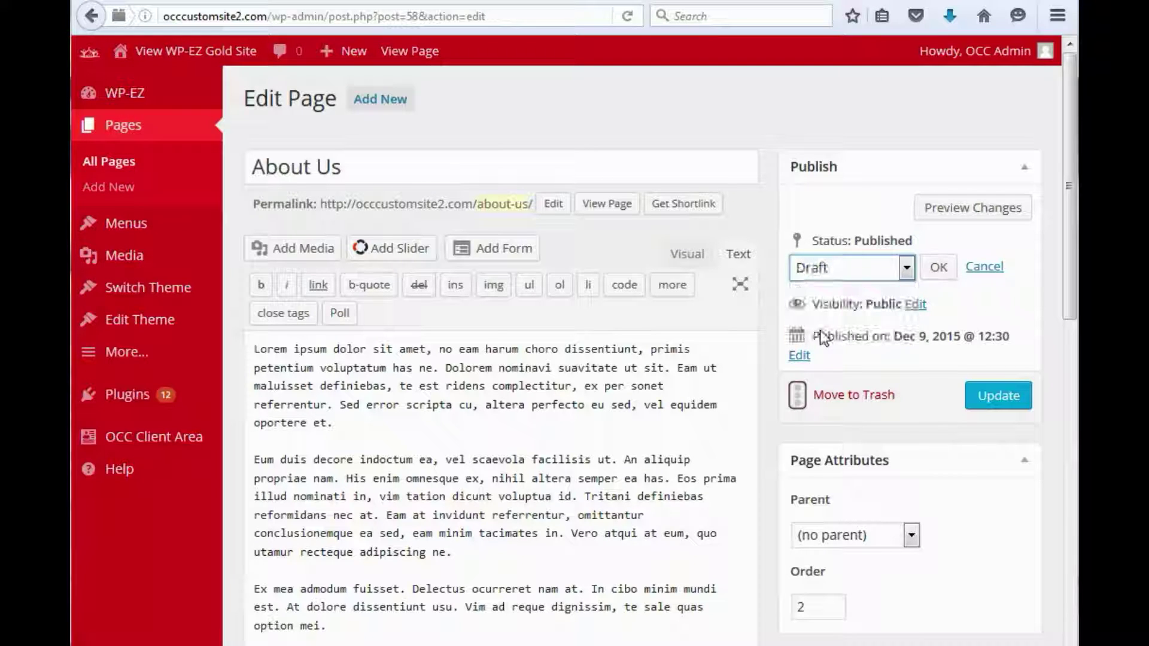
pyautogui.click(997, 402)
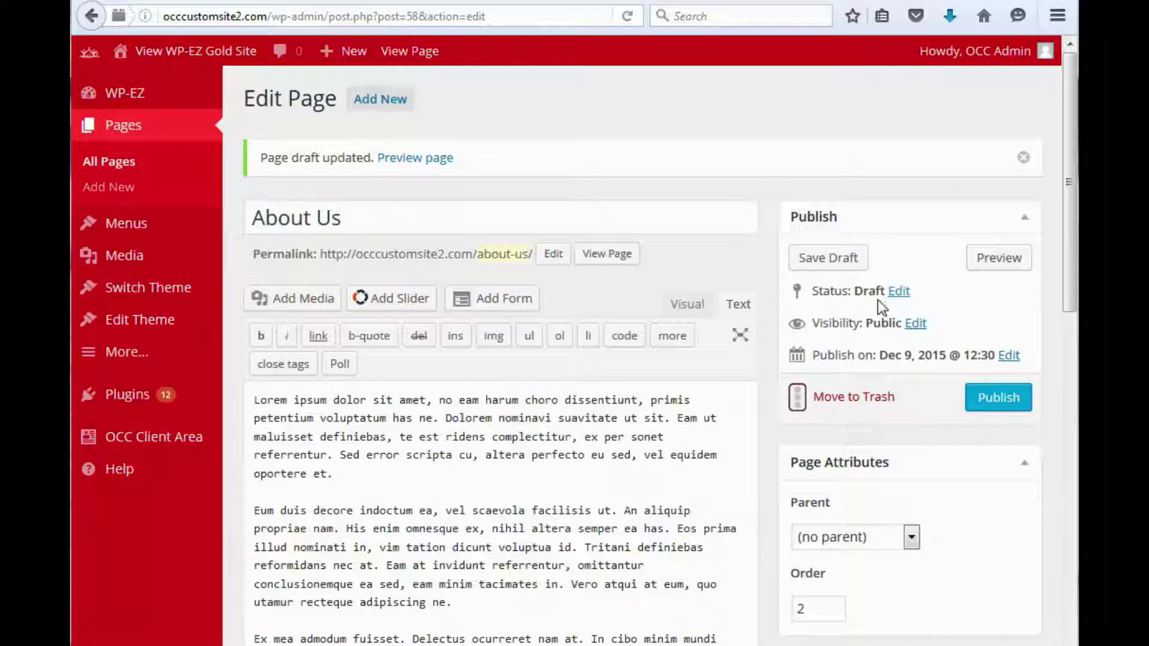
pyautogui.click(557, 2)
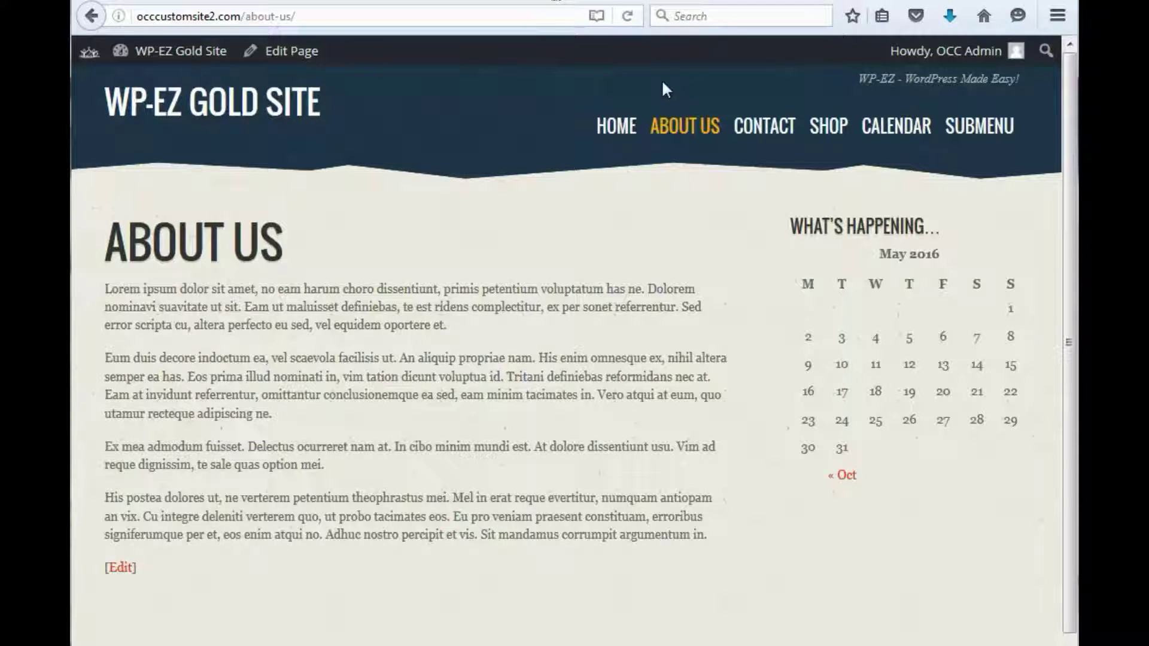
# Step: Reload the About Us page on the front end
pyautogui.click(627, 16)
# Step: In Chrome, reload the About Us URL to see what a visitor gets
pyautogui.hotkey('alt', 'Tab')
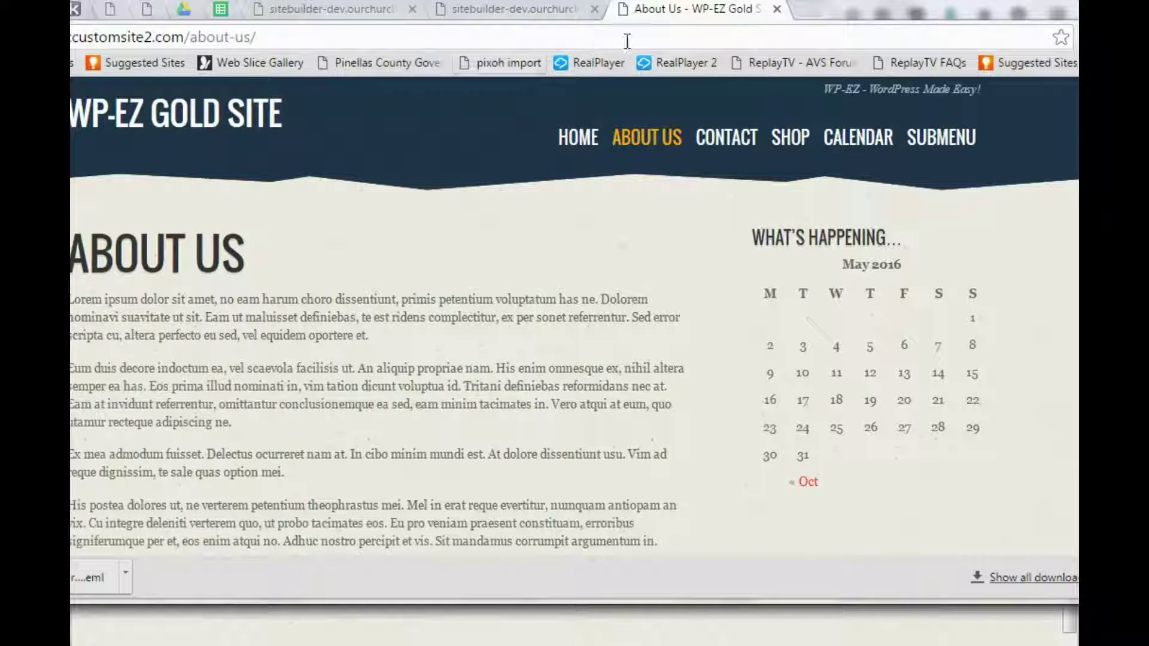
pyautogui.press('F5')
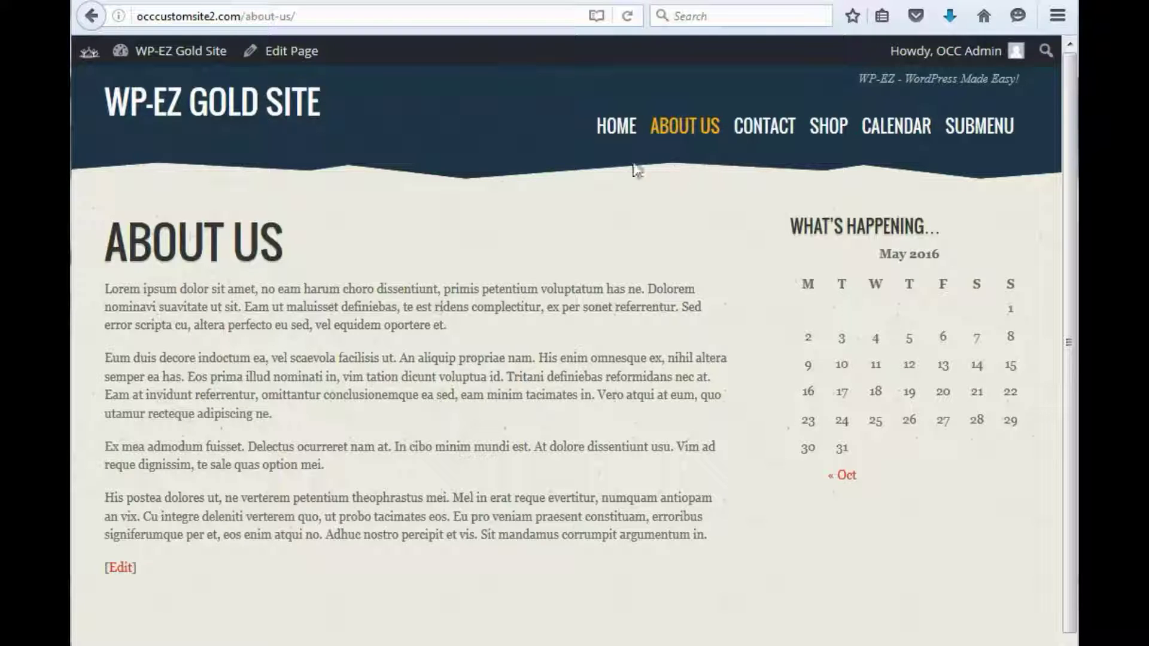
# Step: Remove the About Us item from the Default Menu, save the menu, and view the page
pyautogui.hotkey('alt', 'Left')
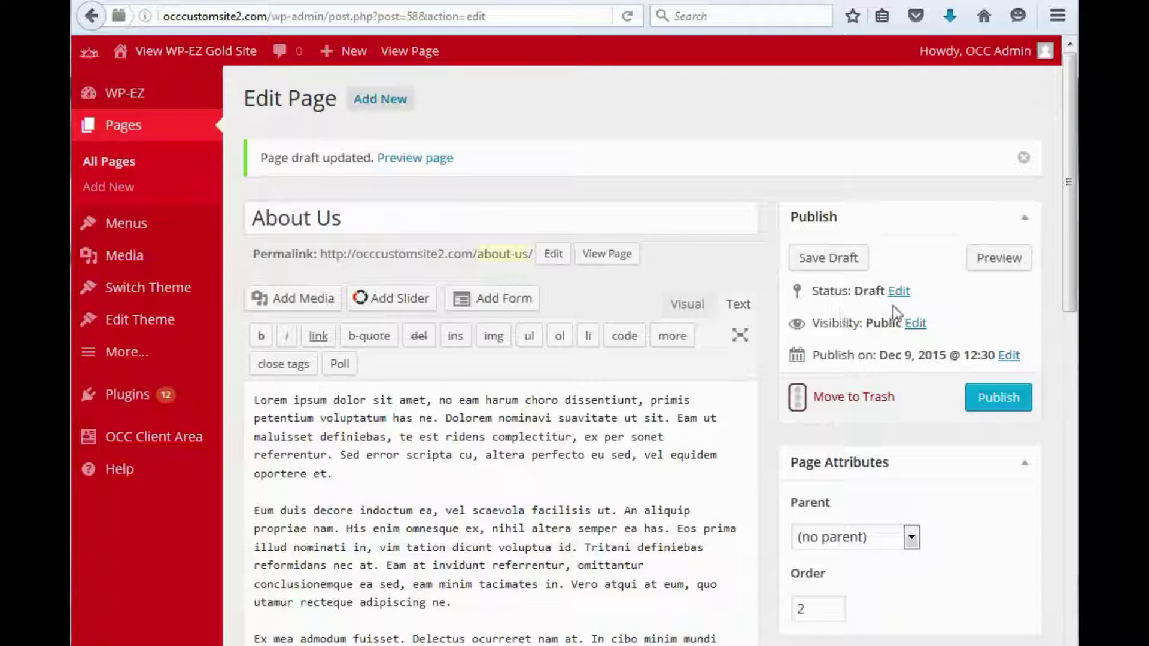
pyautogui.click(139, 235)
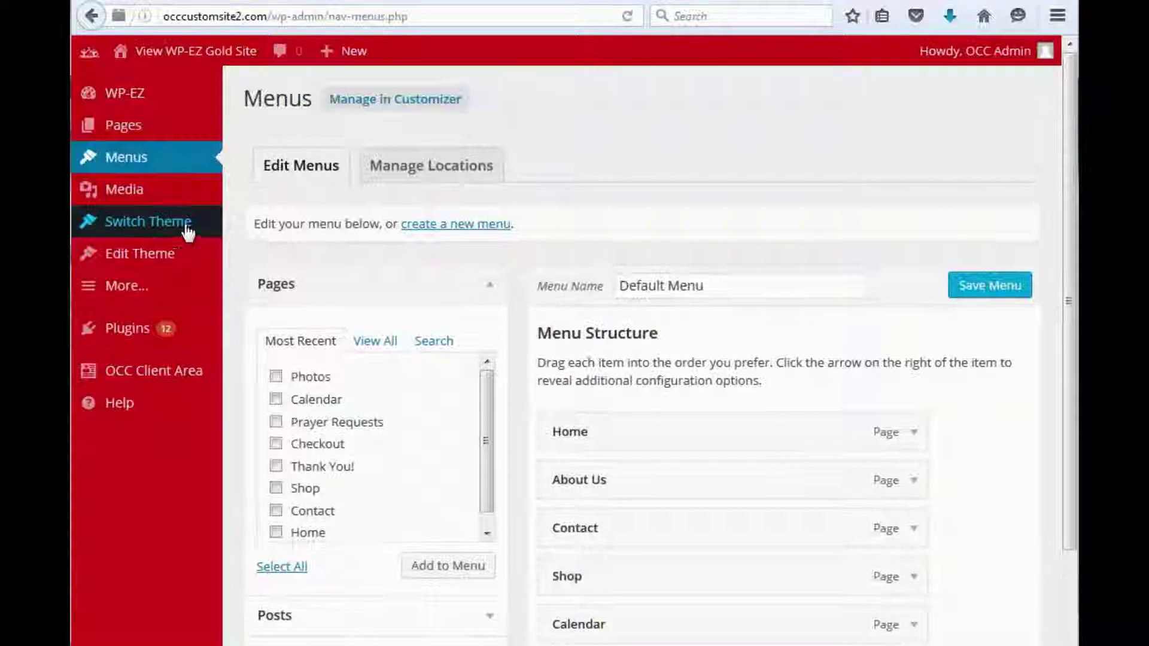
pyautogui.scroll(-3, 761, 246)
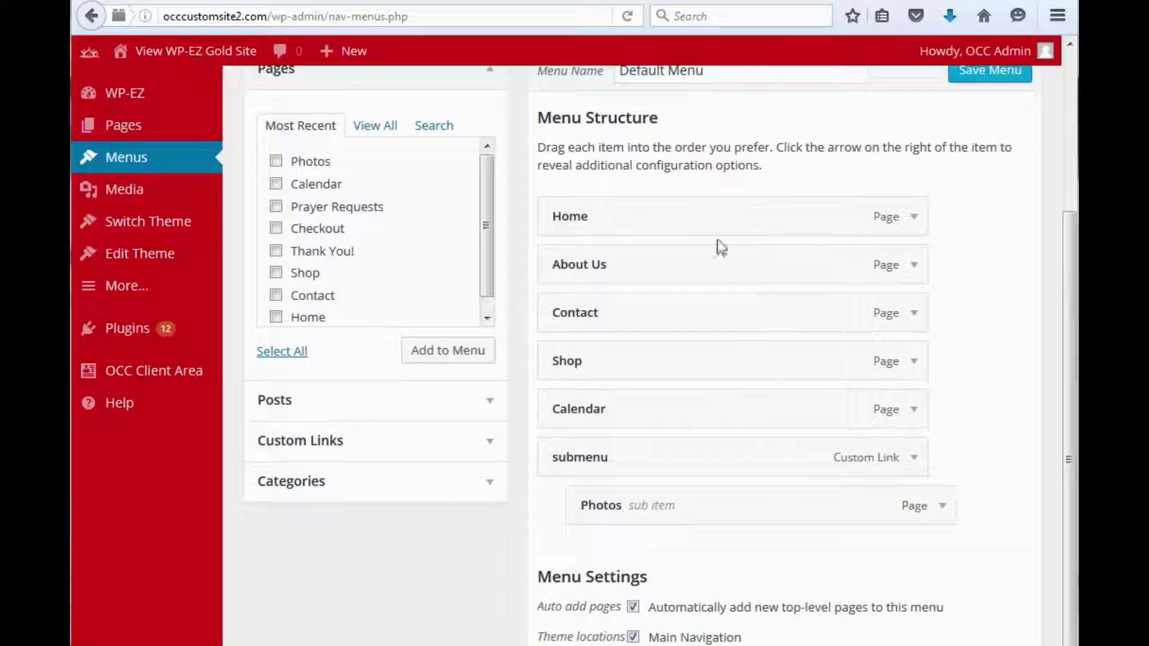
pyautogui.click(914, 267)
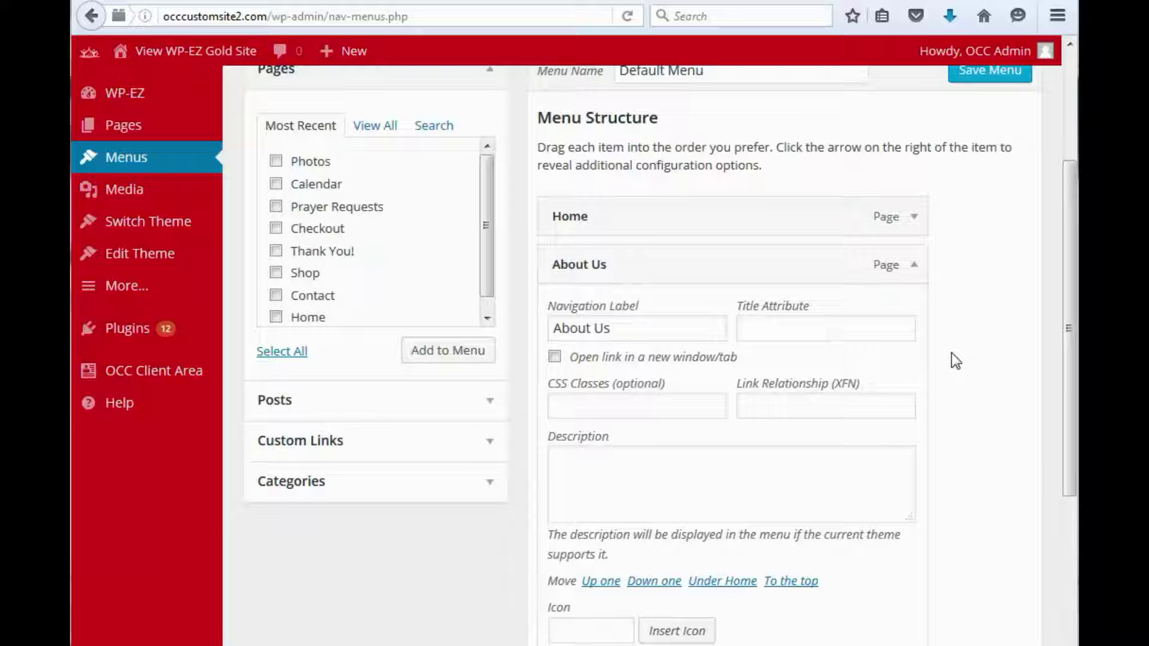
pyautogui.scroll(-4, 952, 353)
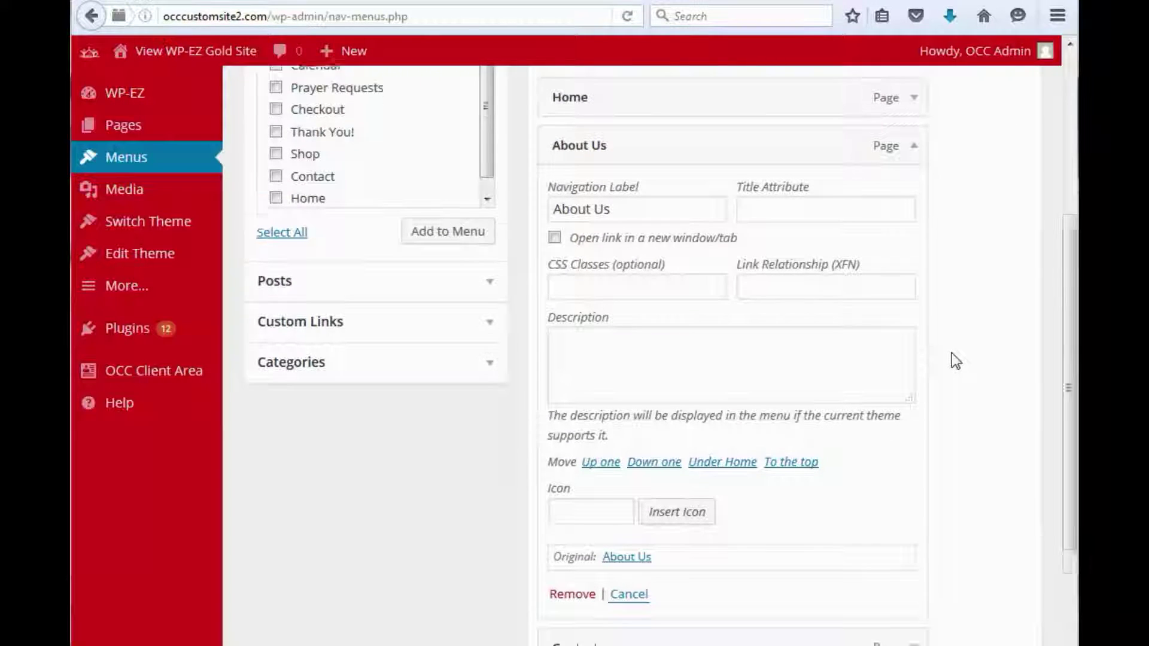
pyautogui.scroll(-4, 955, 360)
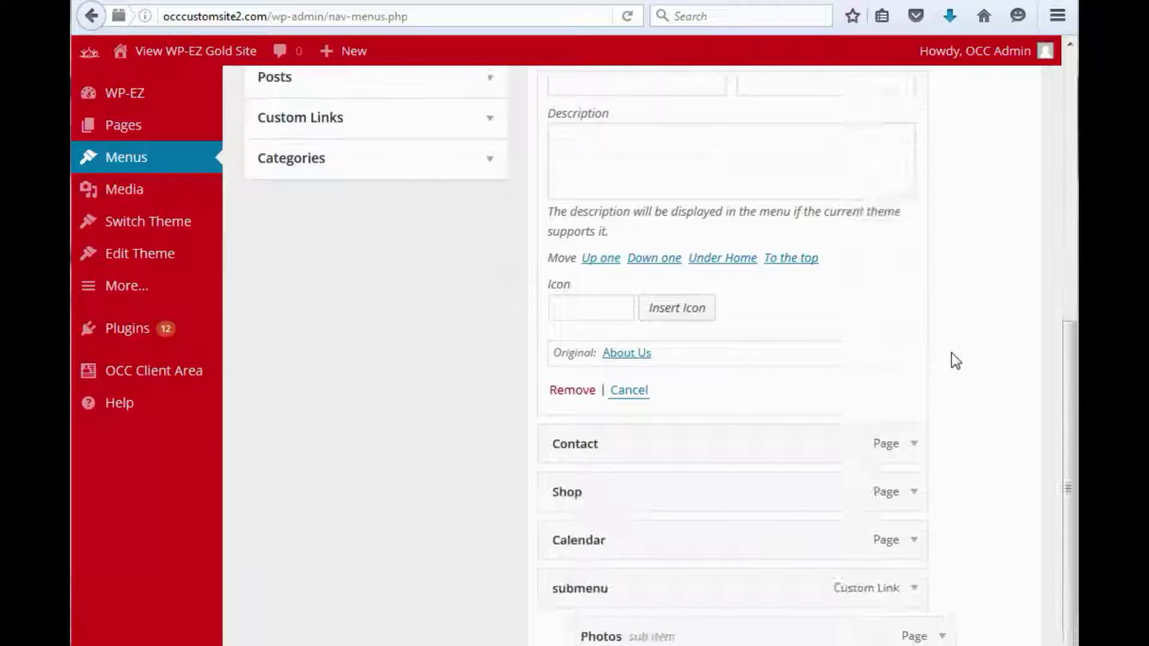
pyautogui.click(573, 392)
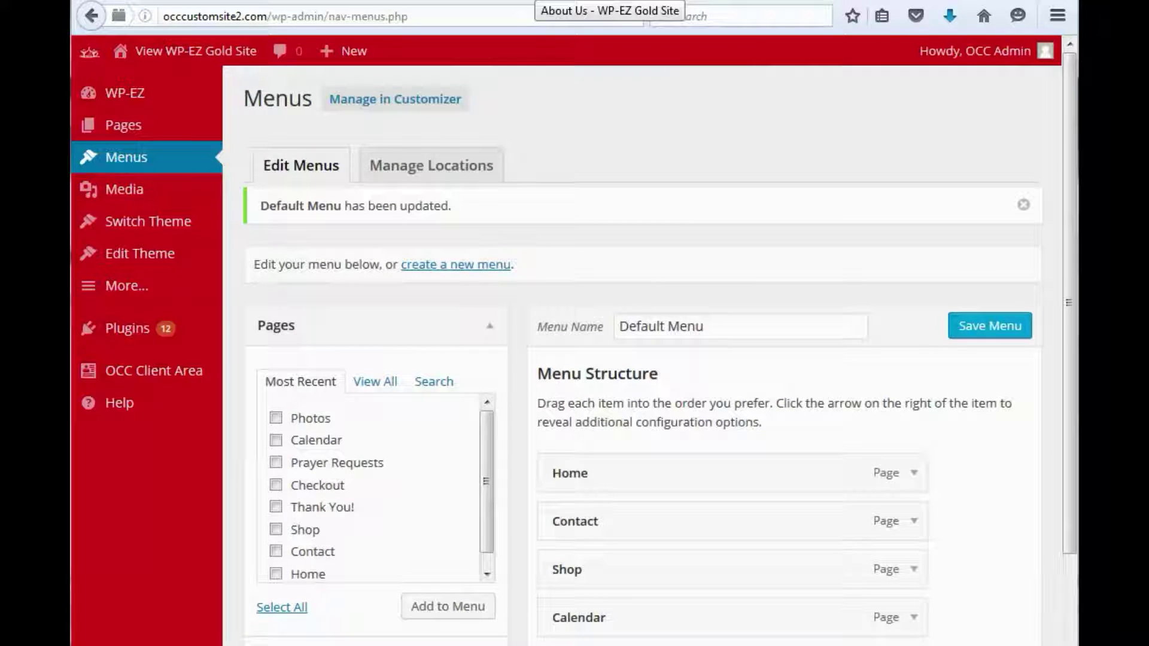
pyautogui.click(592, 5)
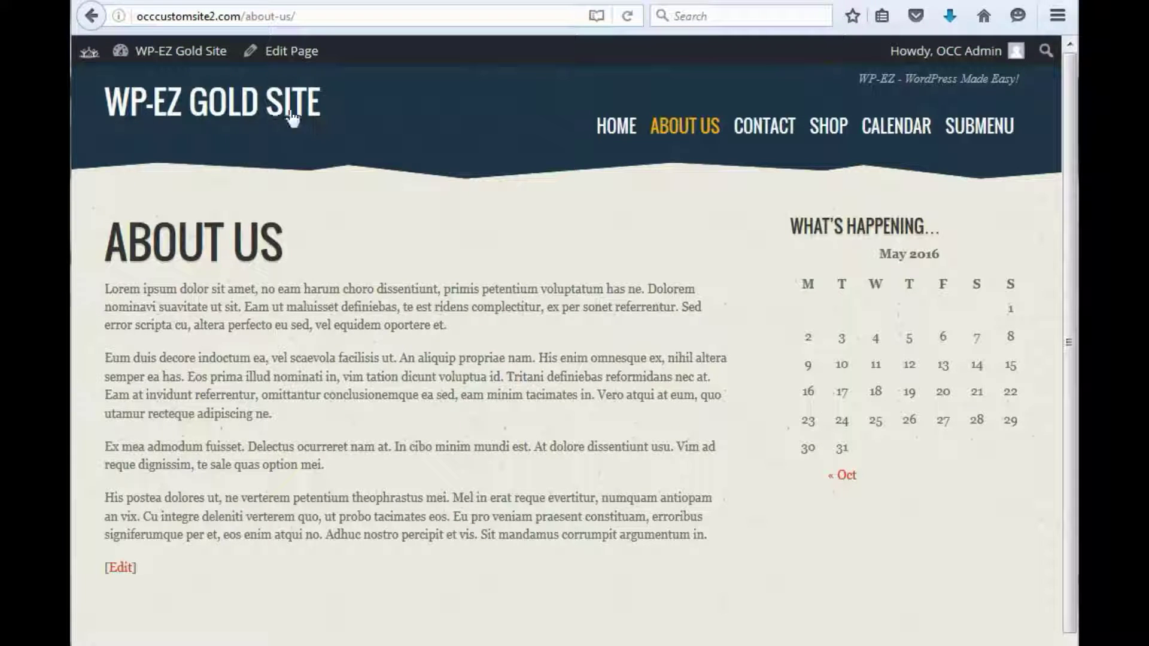
# Step: Check that the Home page's navigation no longer lists About Us, then return to Menus
pyautogui.click(616, 129)
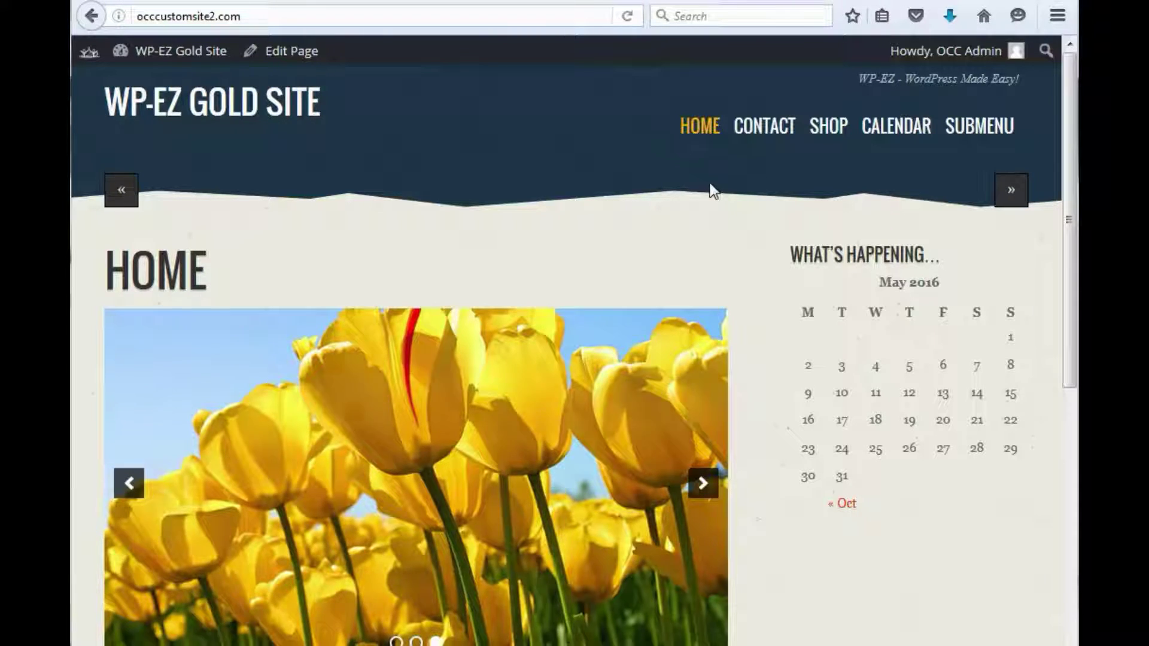
pyautogui.click(91, 15)
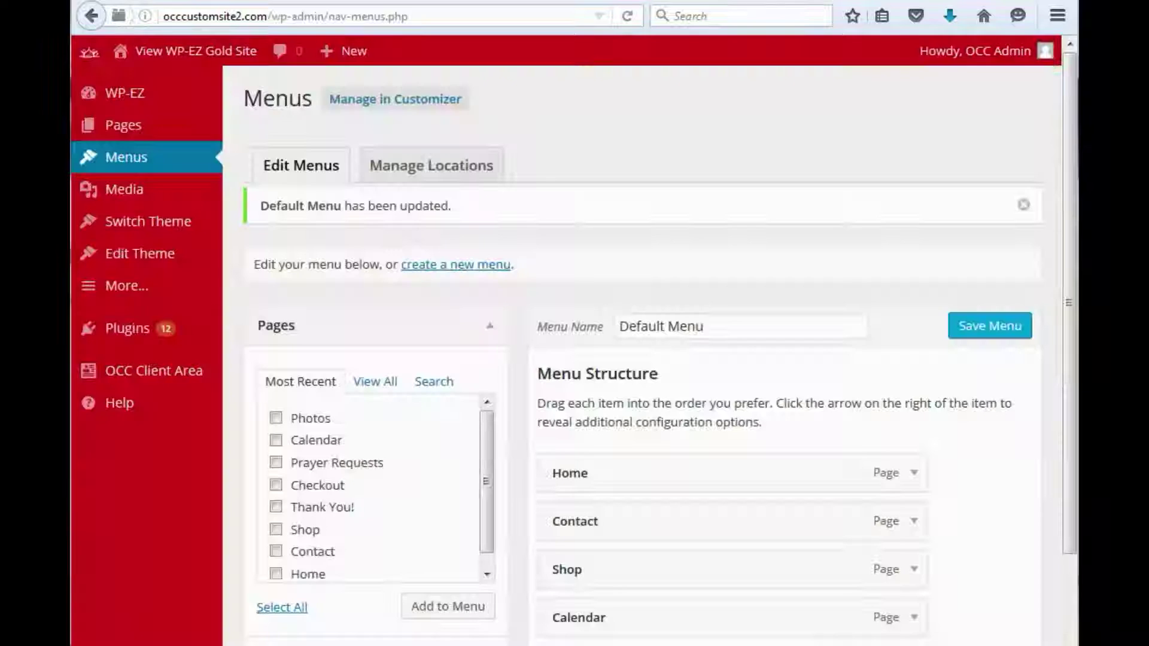
# Step: Confirm About Us is absent from the View All list in the menu's Pages box
pyautogui.scroll(-3, 541, 324)
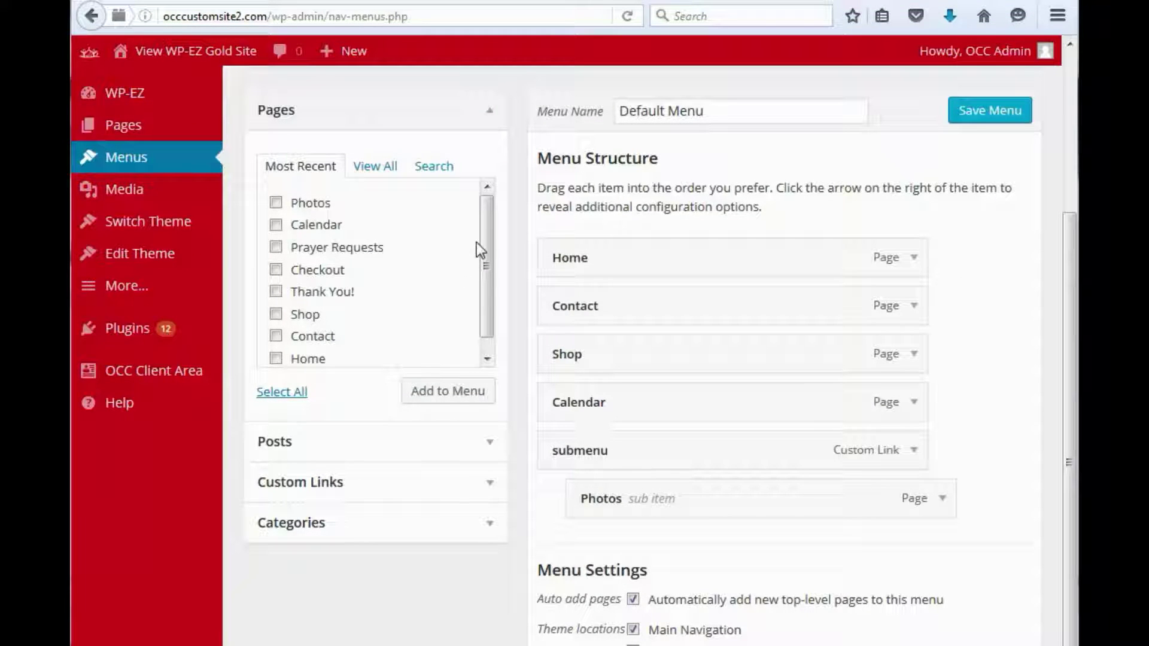
pyautogui.scroll(-1, 487, 254)
pyautogui.scroll(1, 481, 214)
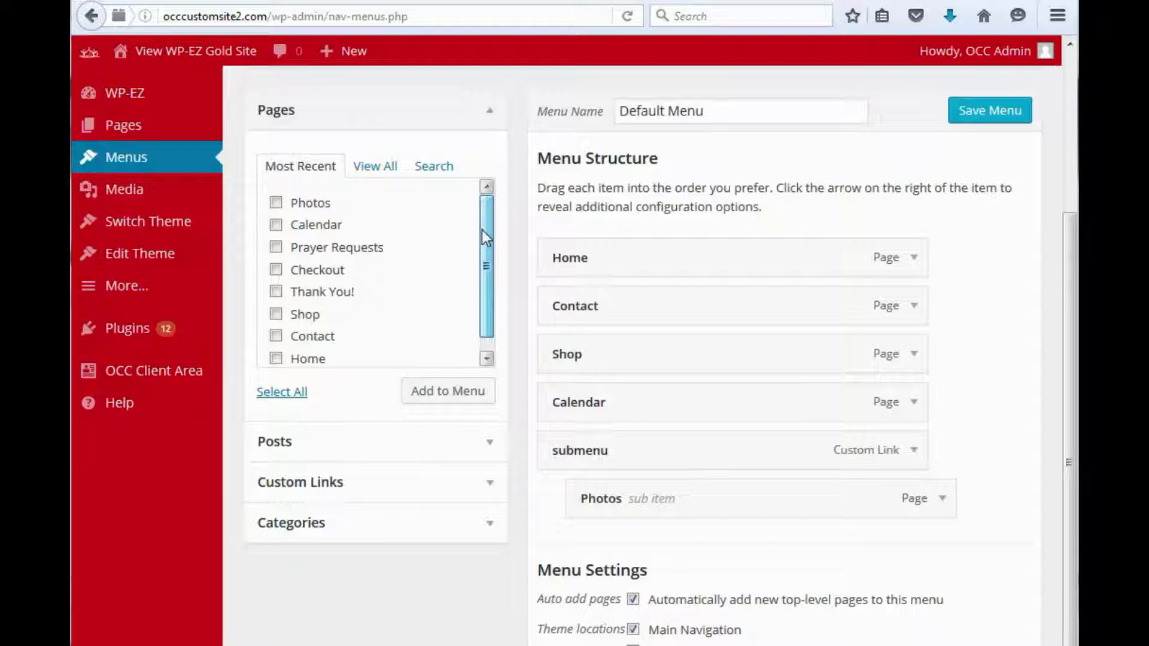
pyautogui.scroll(-1, 483, 251)
pyautogui.click(386, 167)
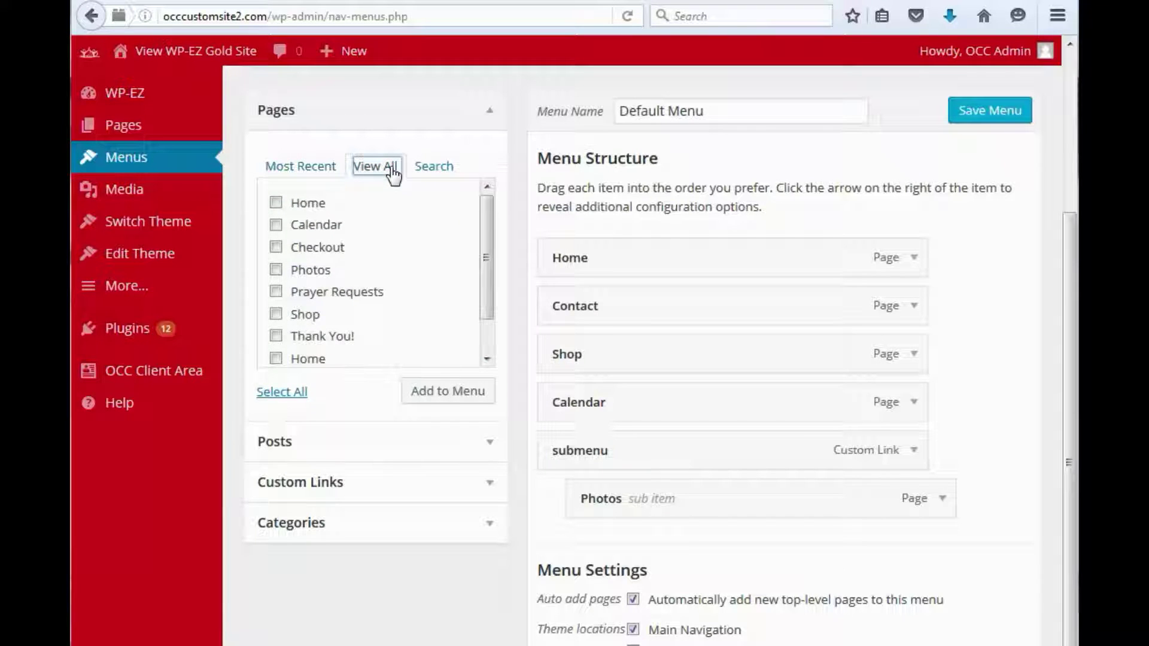
pyautogui.scroll(-2, 485, 273)
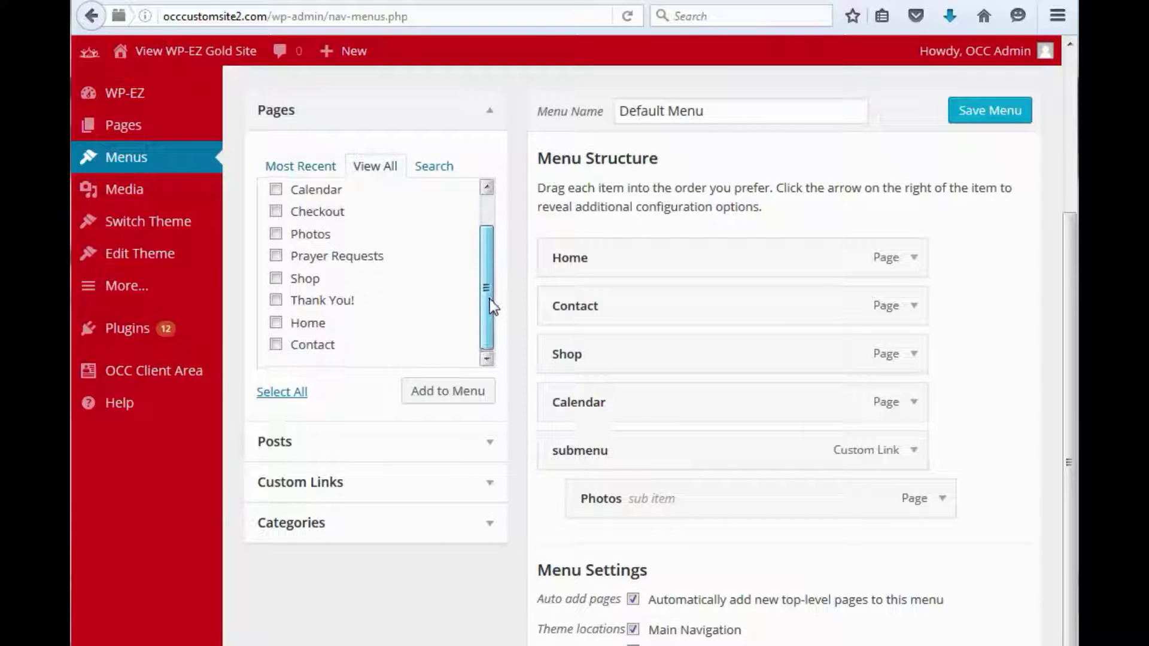
pyautogui.scroll(2, 481, 257)
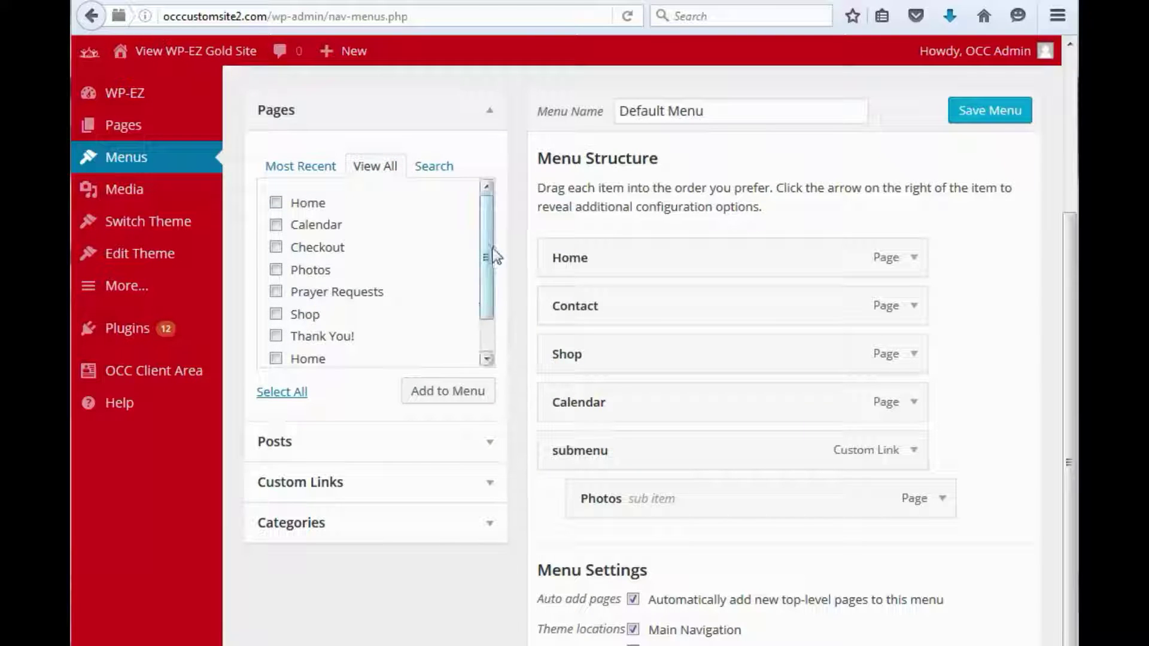
pyautogui.moveTo(491, 268); pyautogui.dragTo(498, 292)
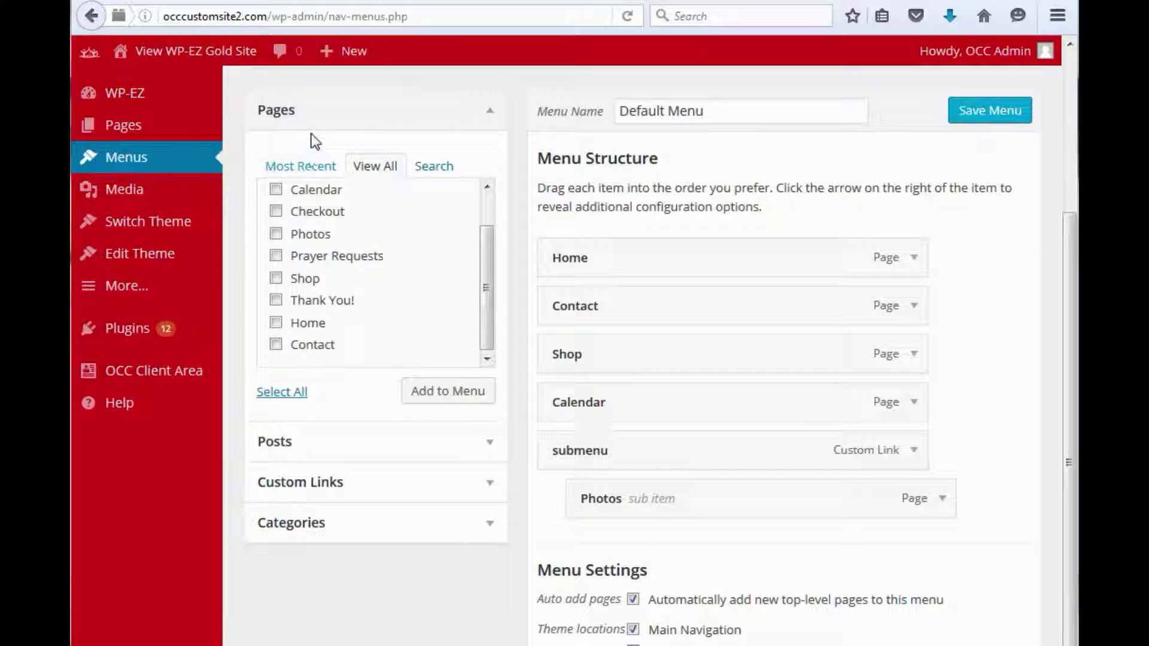
pyautogui.moveTo(134, 131)
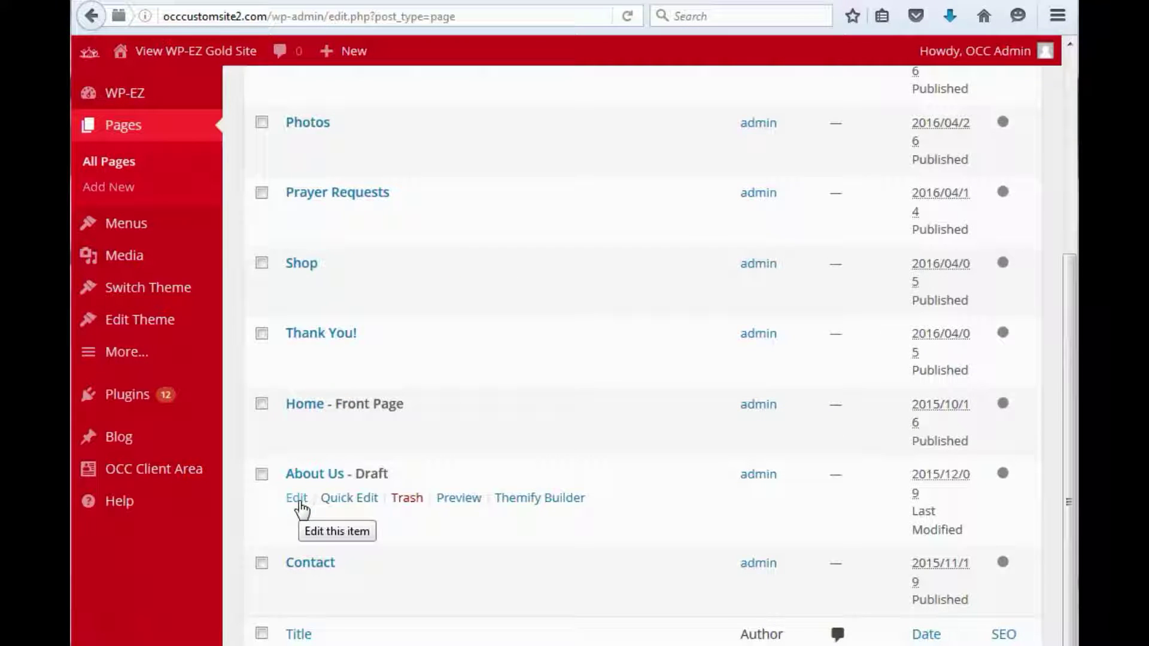
# Step: Publish the About Us draft page again
pyautogui.click(299, 502)
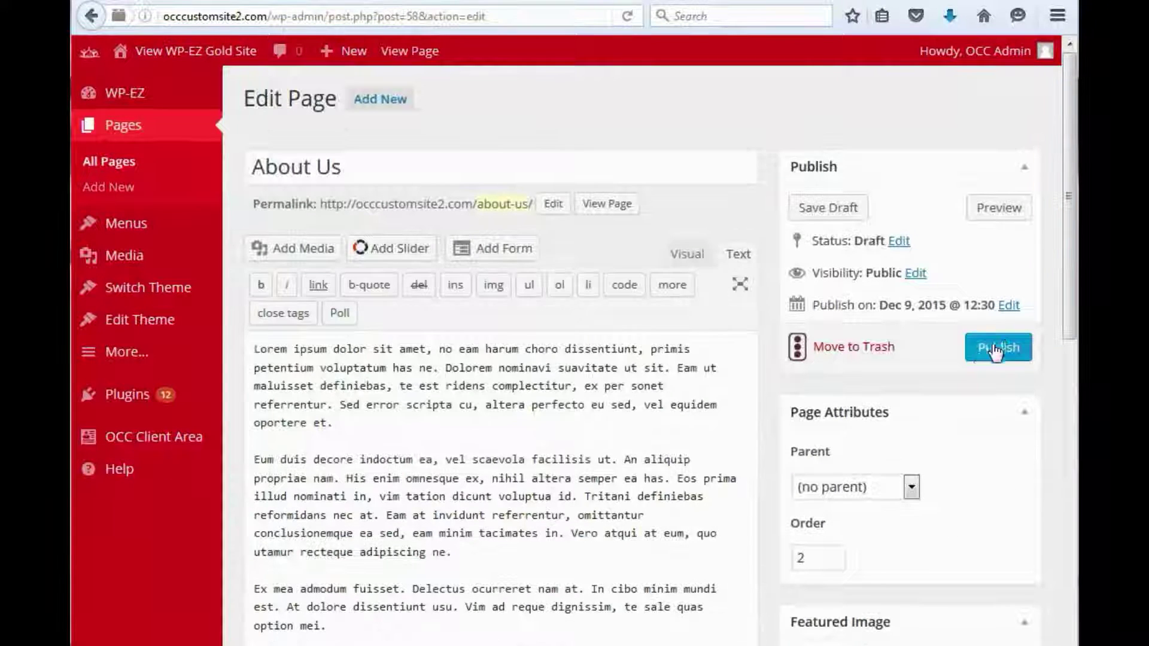
pyautogui.click(999, 353)
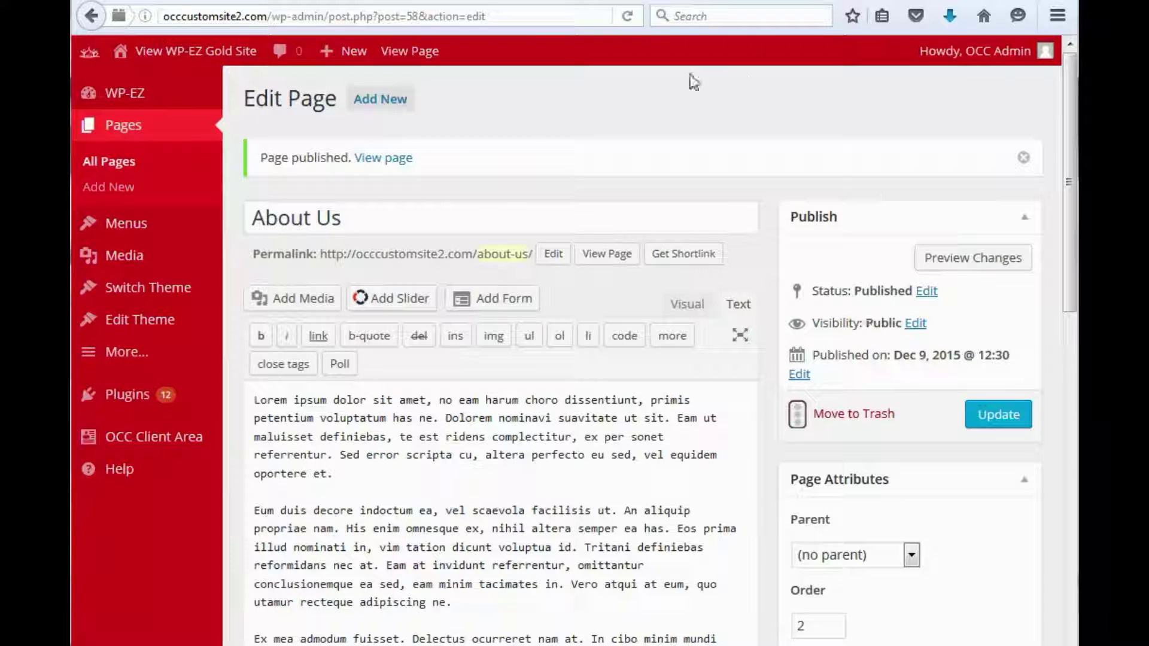
pyautogui.click(125, 233)
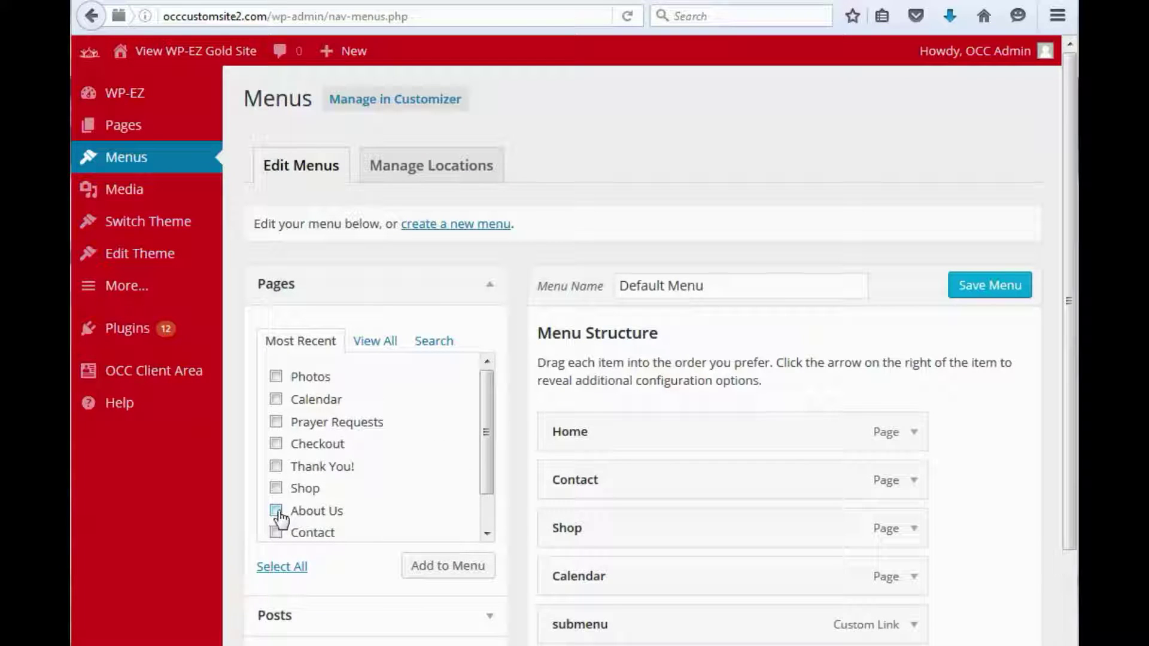
# Step: Add About Us to the Default Menu and move it directly under Home
pyautogui.click(435, 569)
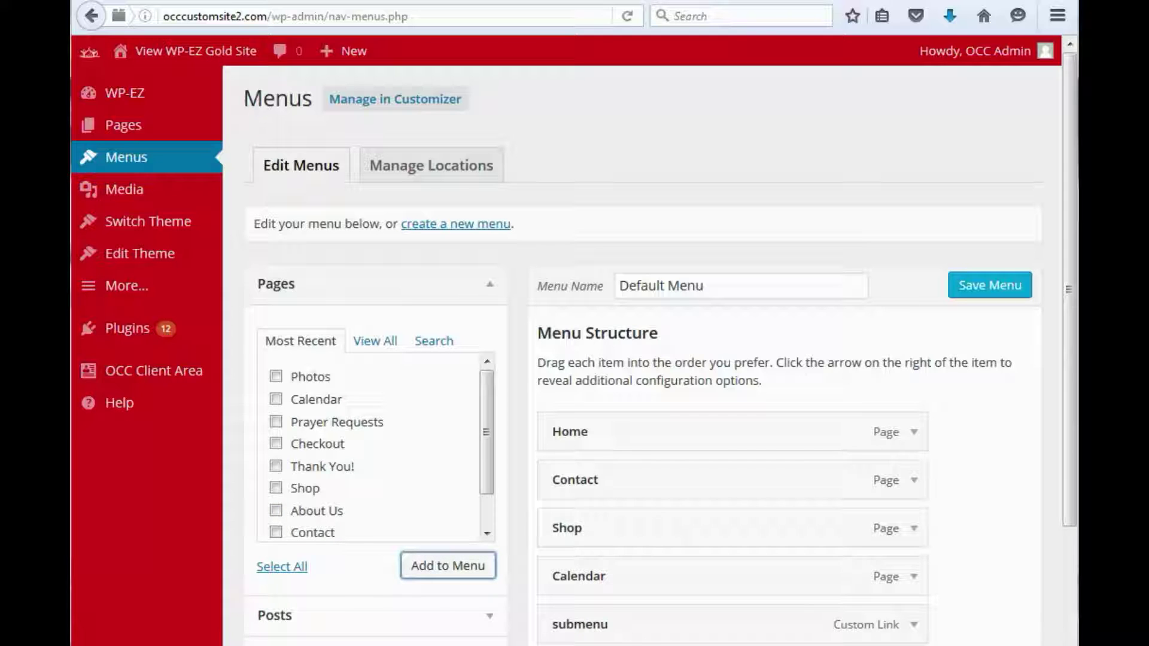
pyautogui.scroll(-5, 1073, 374)
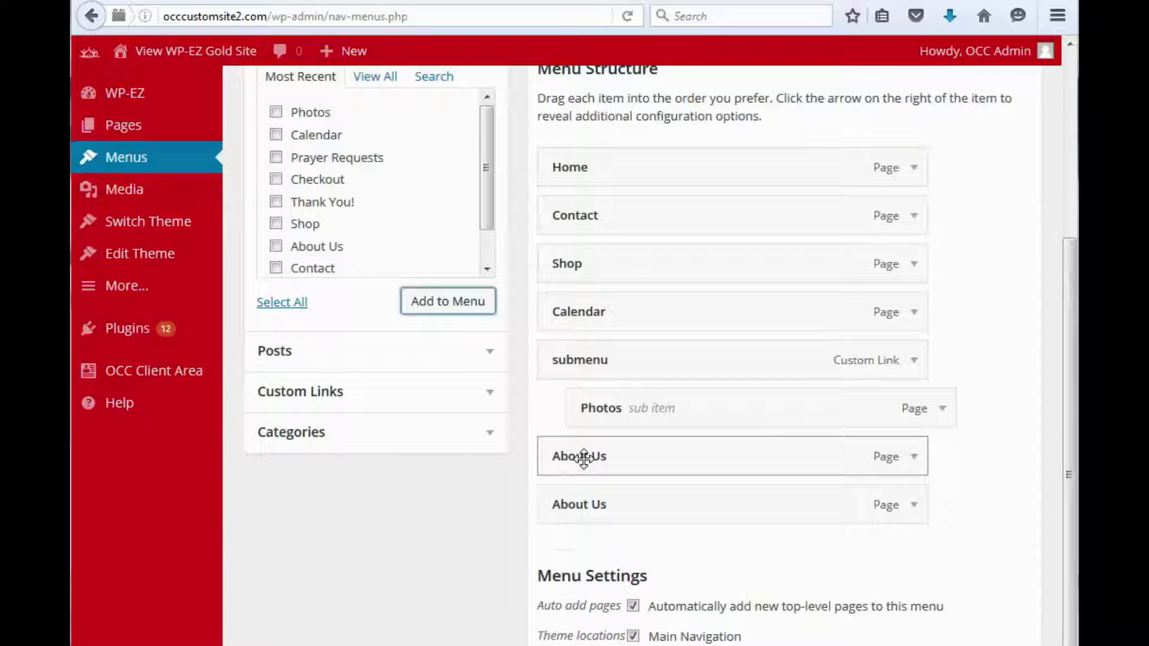
pyautogui.moveTo(584, 461); pyautogui.dragTo(582, 218)
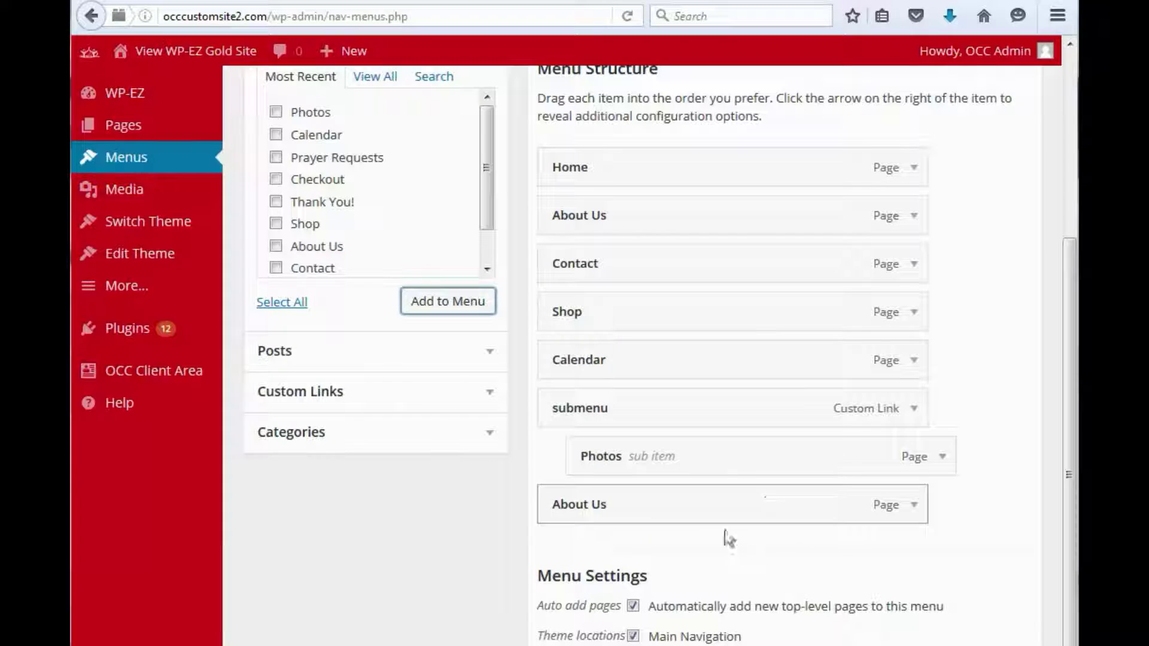
# Step: Remove the duplicate About Us entry from the menu
pyautogui.click(915, 509)
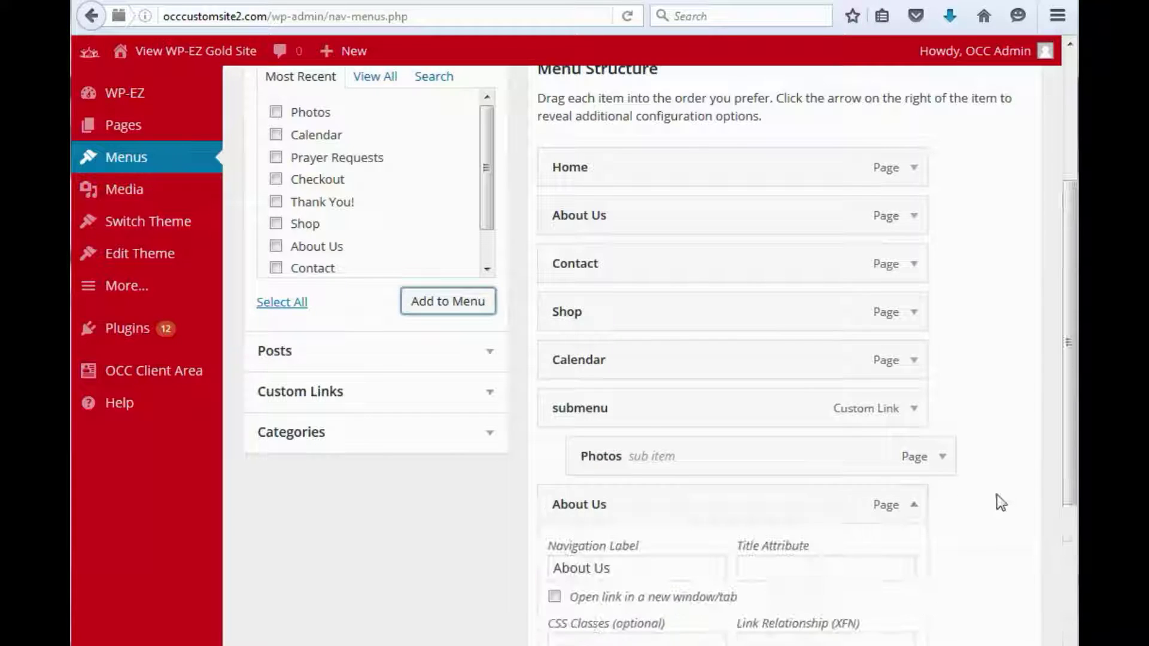
pyautogui.scroll(-8, 997, 493)
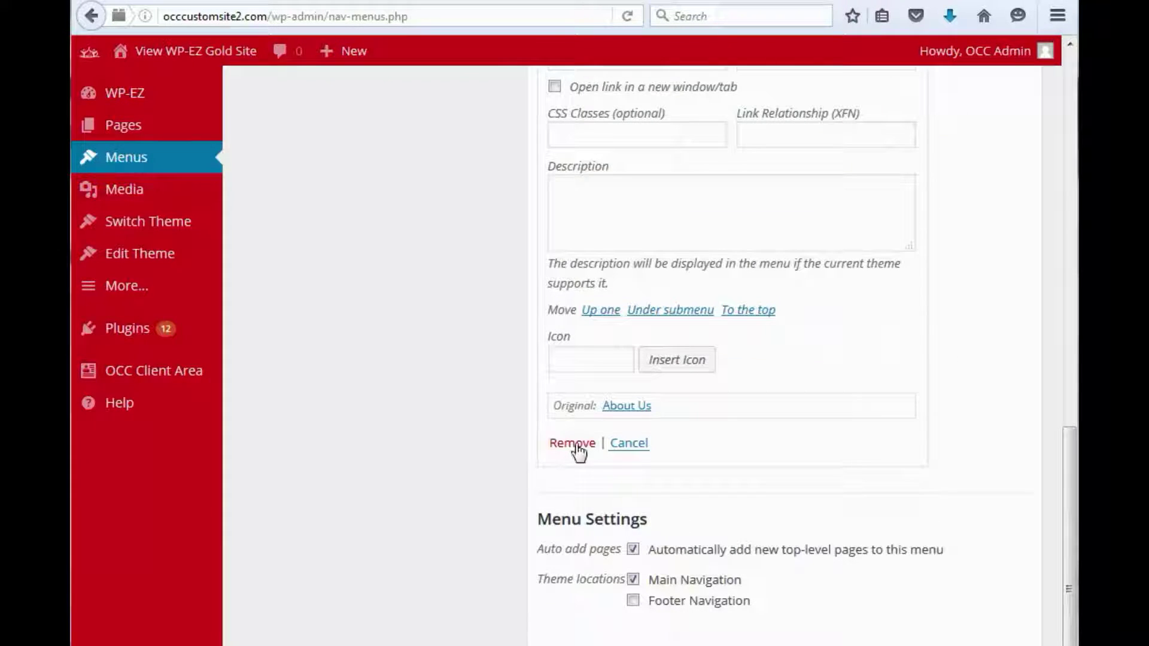
pyautogui.click(574, 443)
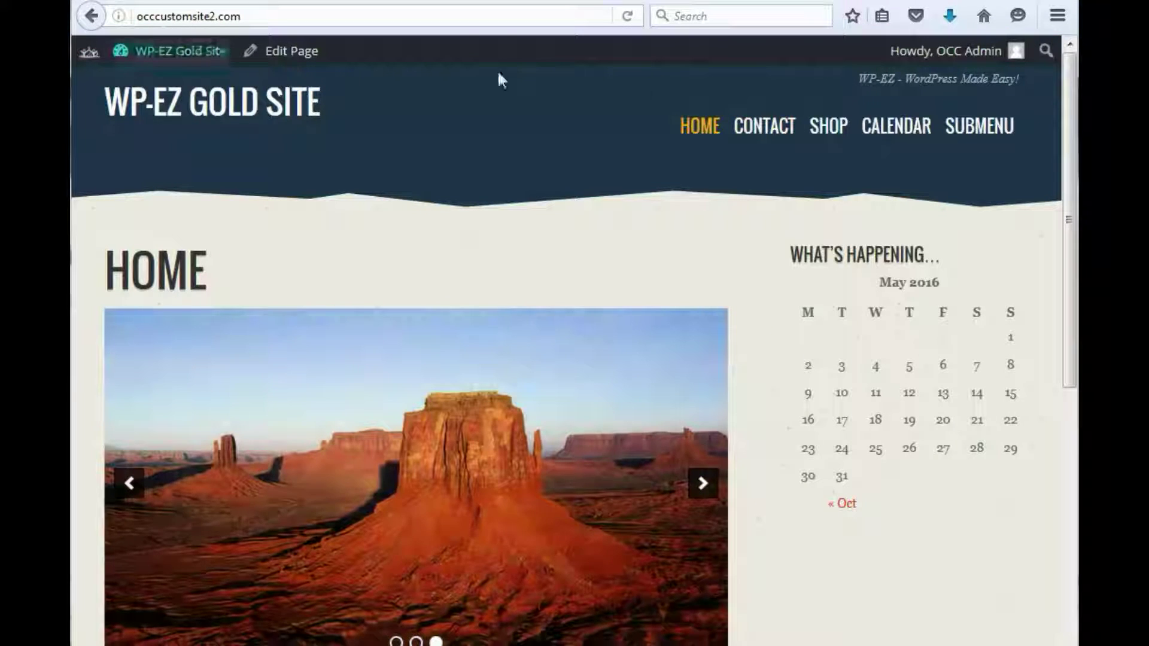
# Step: Reload the site and open About Us from the navigation bar, right after Home
pyautogui.click(628, 18)
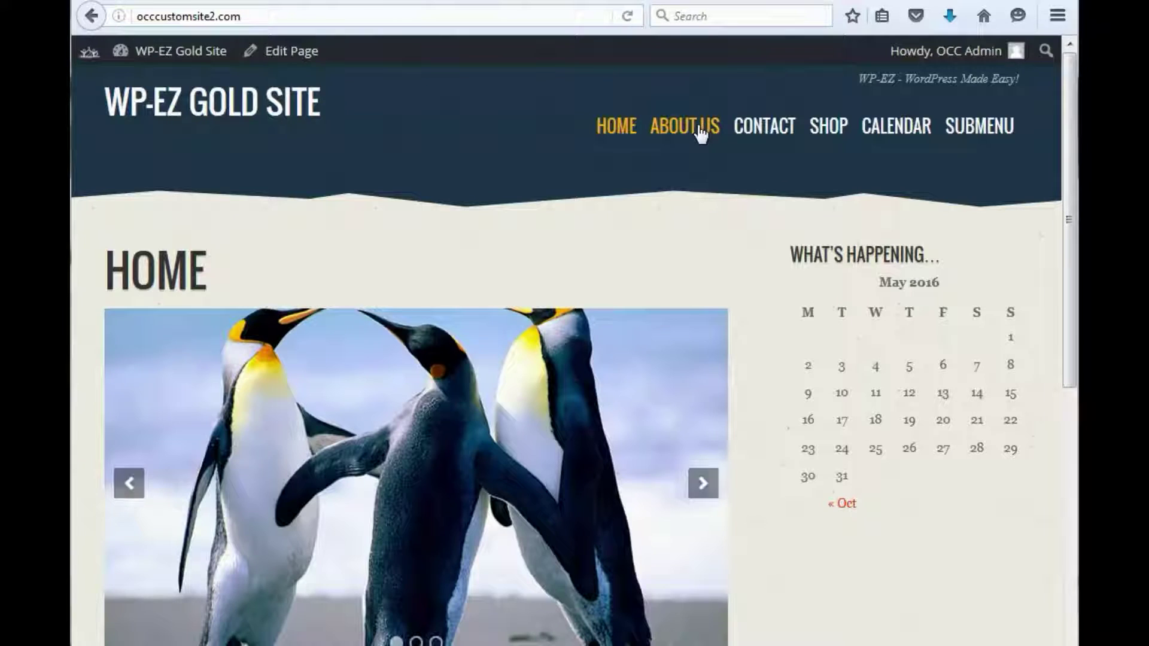
pyautogui.click(699, 129)
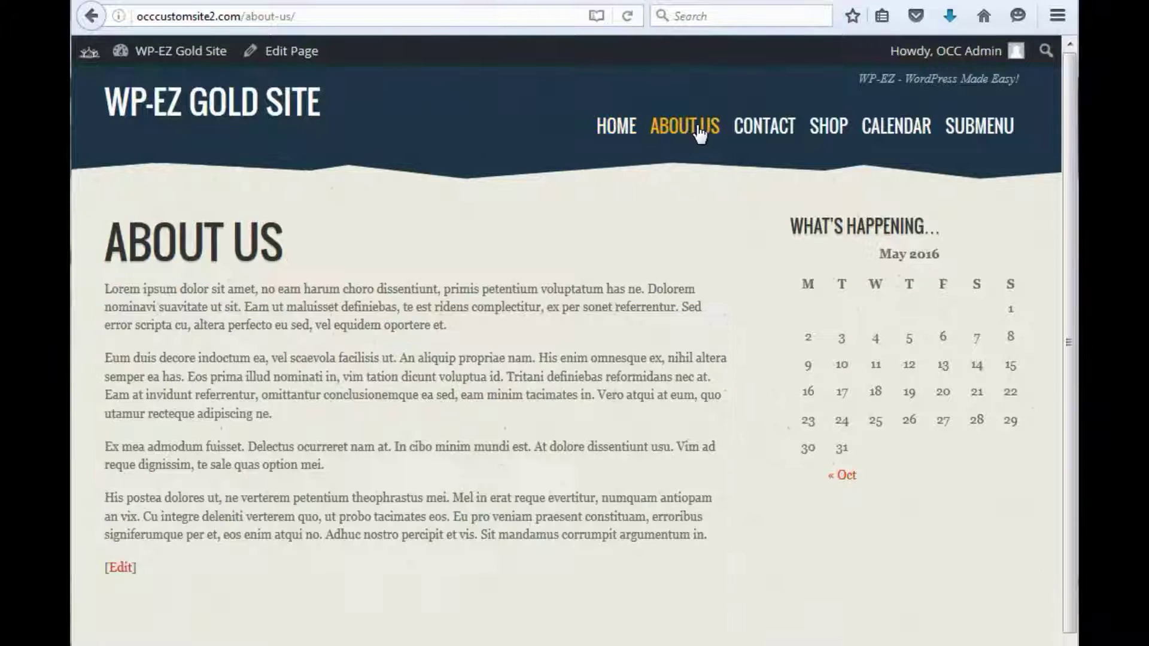